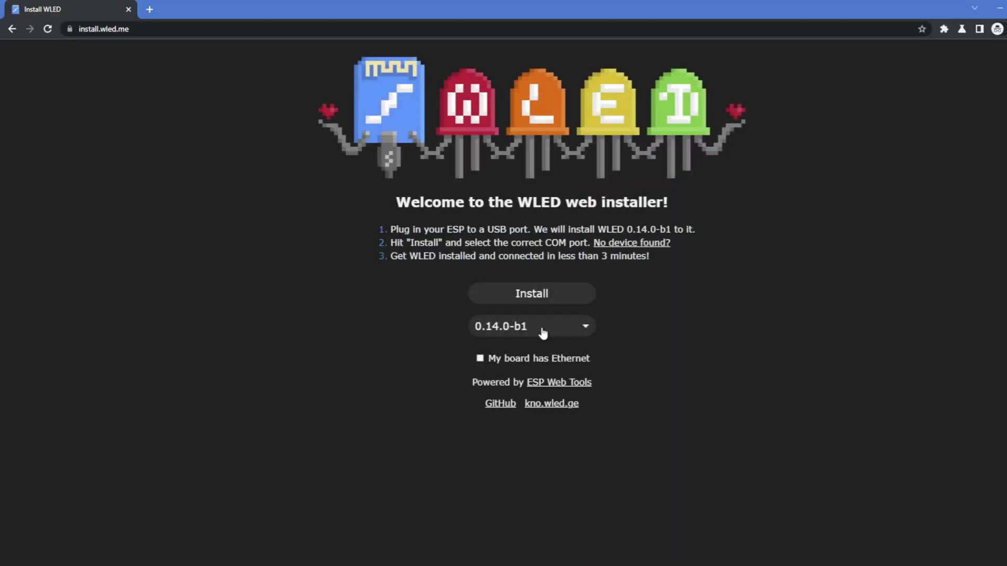
- Check that firmware version 0.14.0-b1 is selected and start the install
click(589, 328)
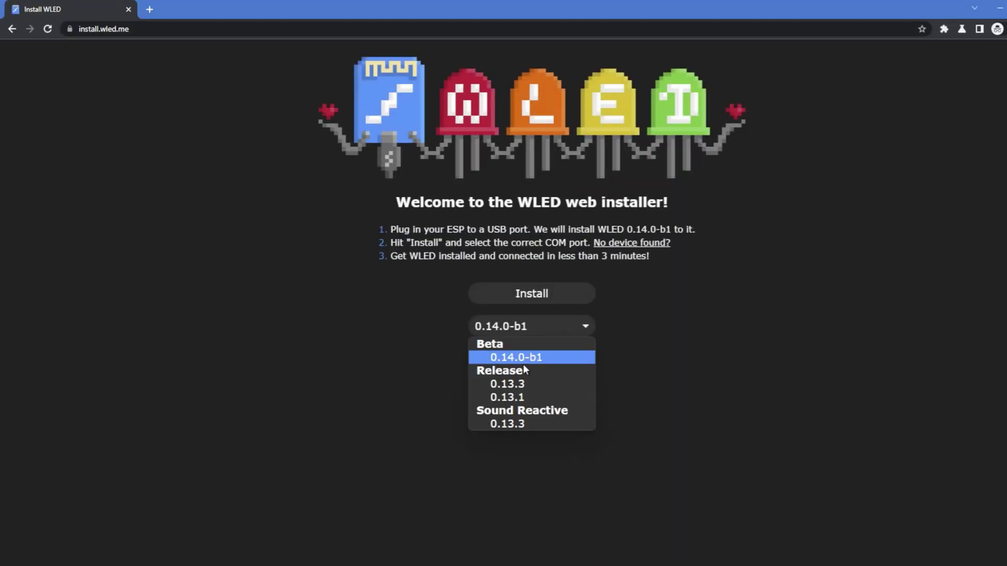
click(517, 358)
click(533, 293)
- Try connecting on COM7, dismiss the connection error, and restart the install
click(135, 73)
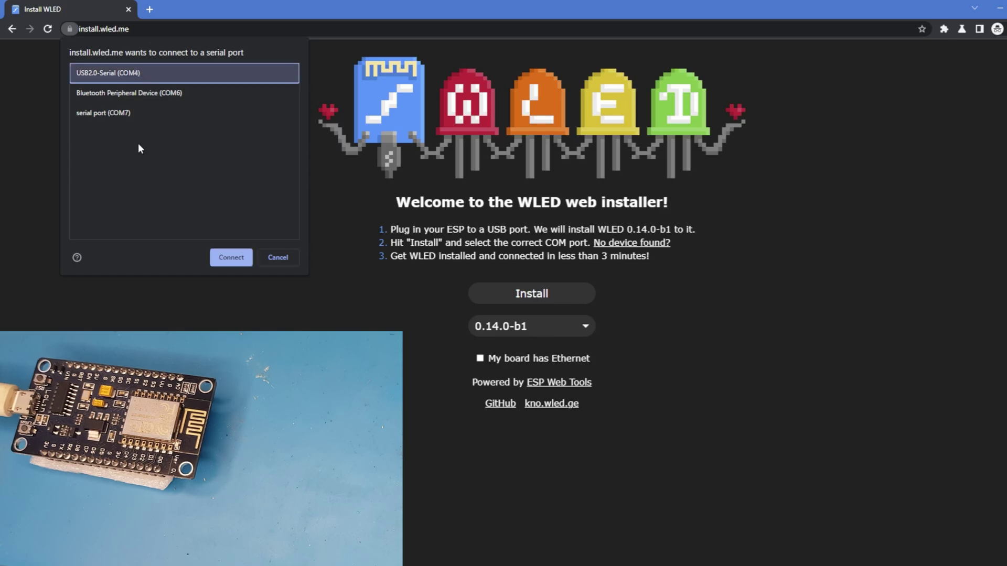
click(138, 112)
click(231, 257)
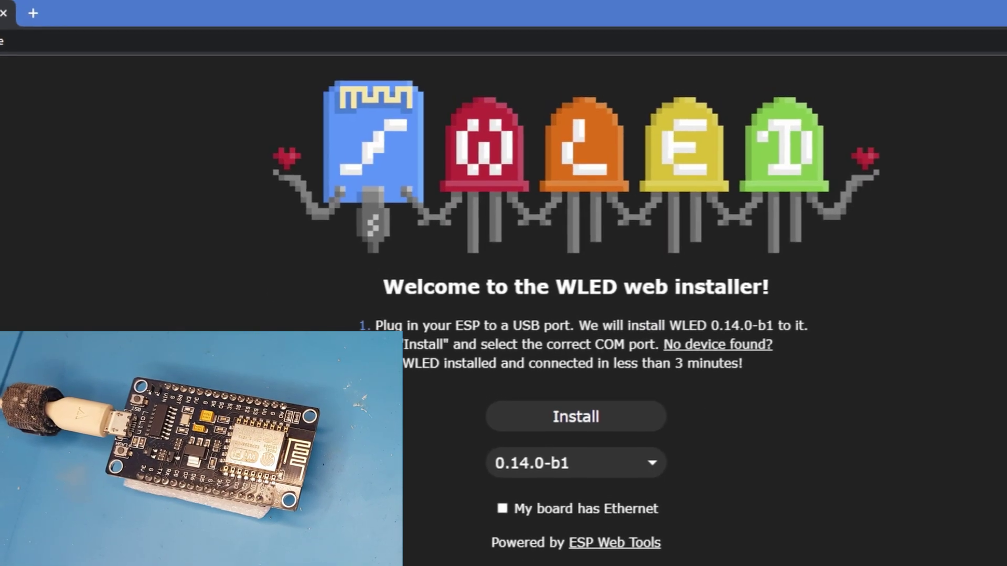
click(706, 141)
click(504, 299)
- Connect to USB2.0-Serial (COM4) and confirm erasing the board to install WLED
click(126, 73)
click(230, 257)
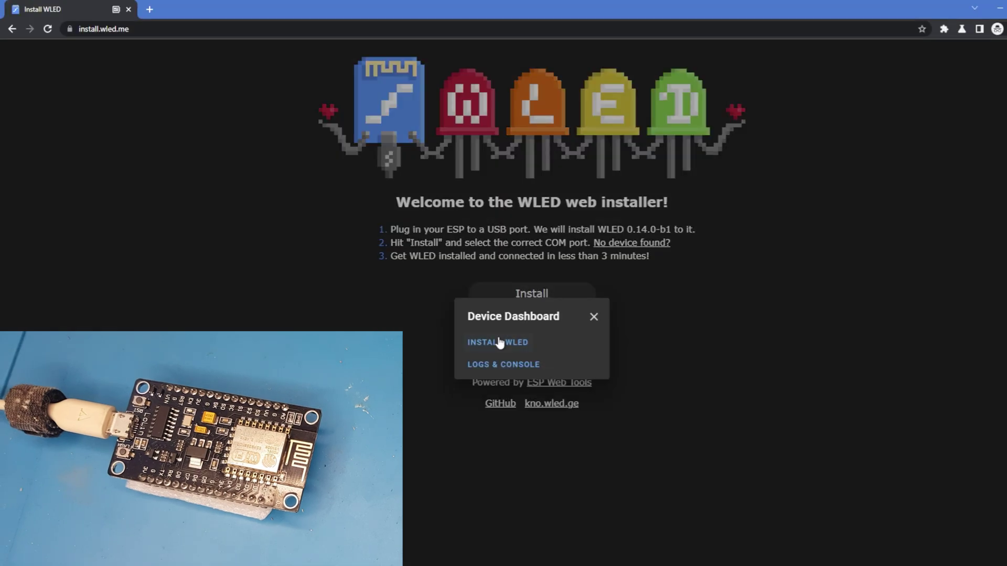
click(498, 342)
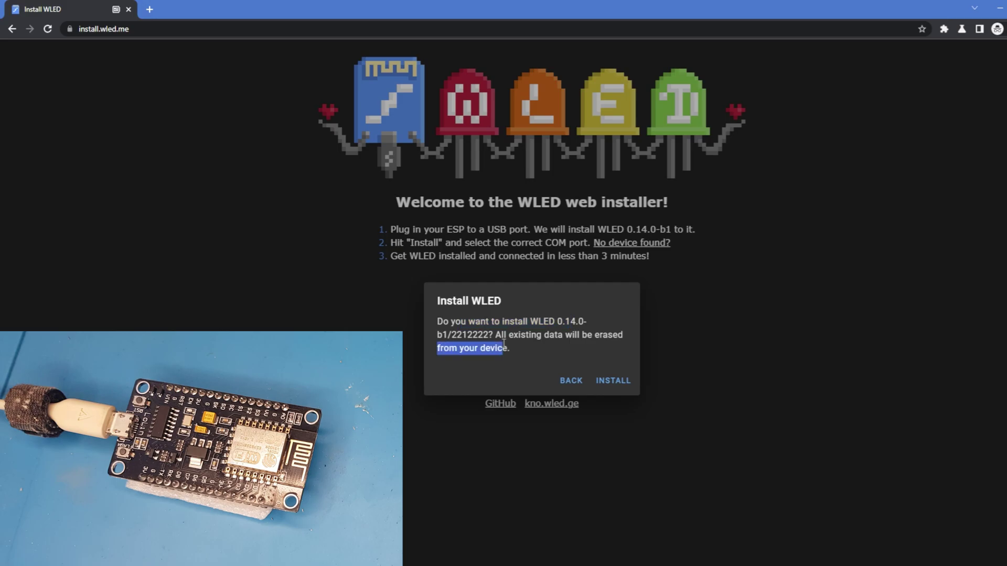
click(558, 381)
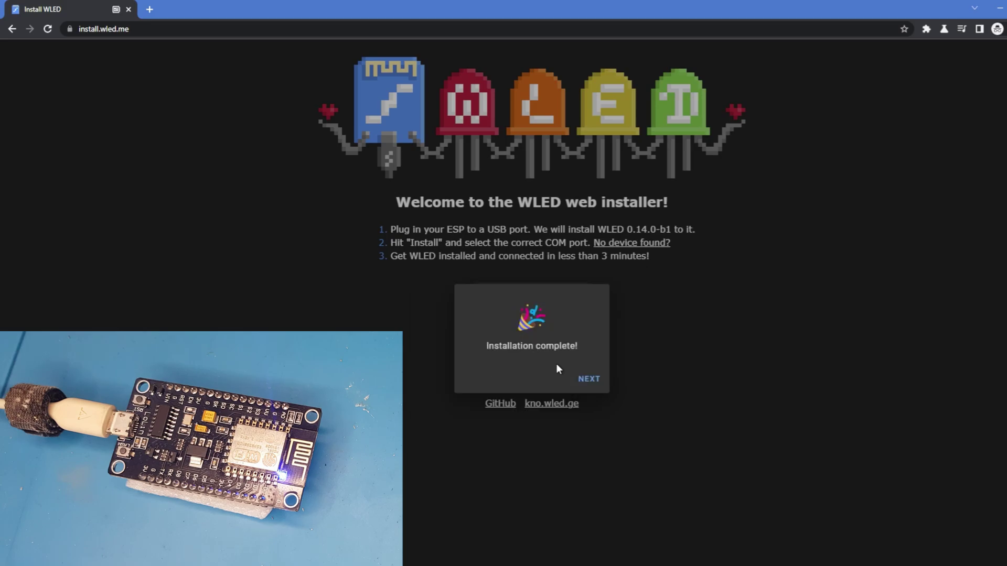
- Submit the Wi-Fi network name and password, then visit the board's WLED page
click(587, 378)
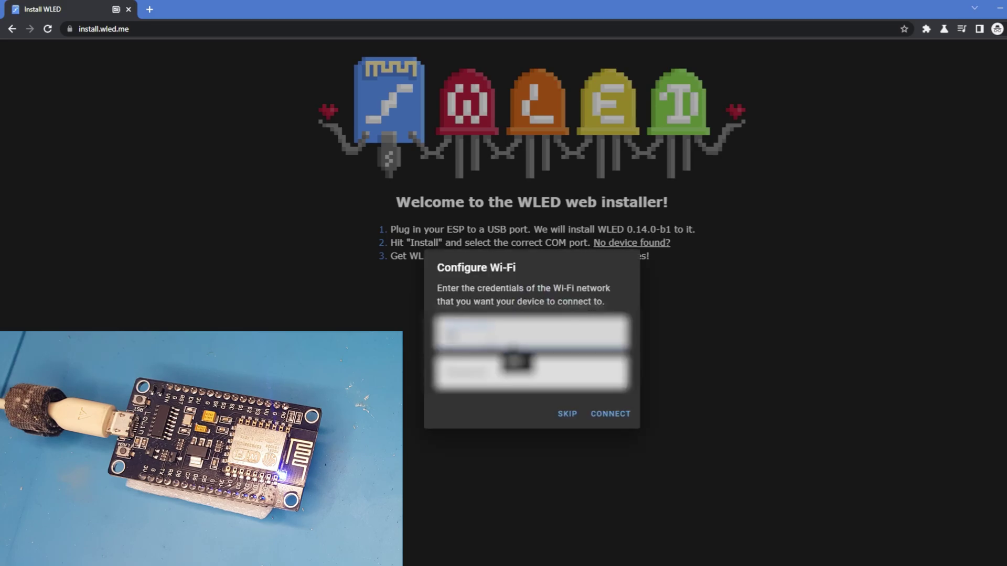
click(516, 366)
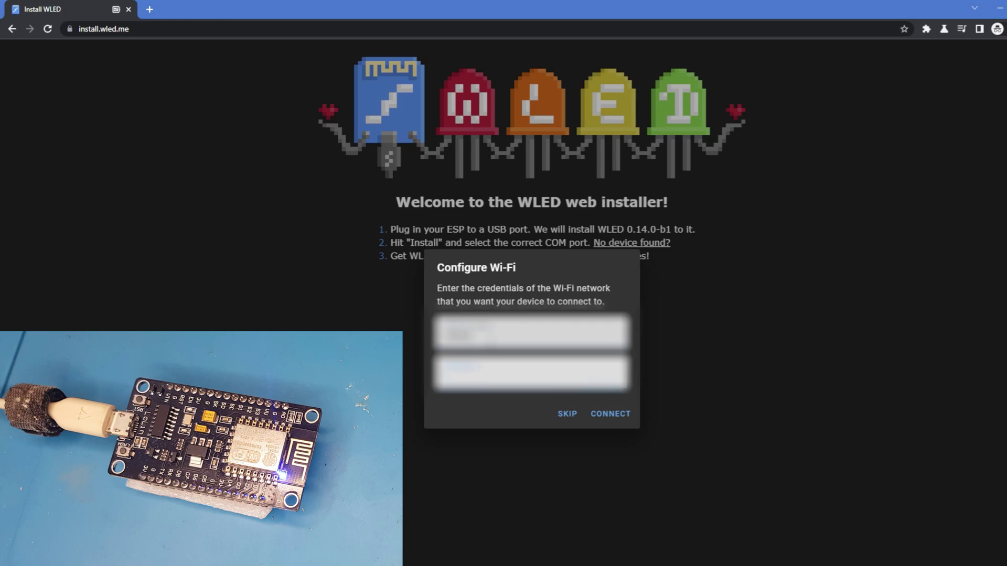
key(Return)
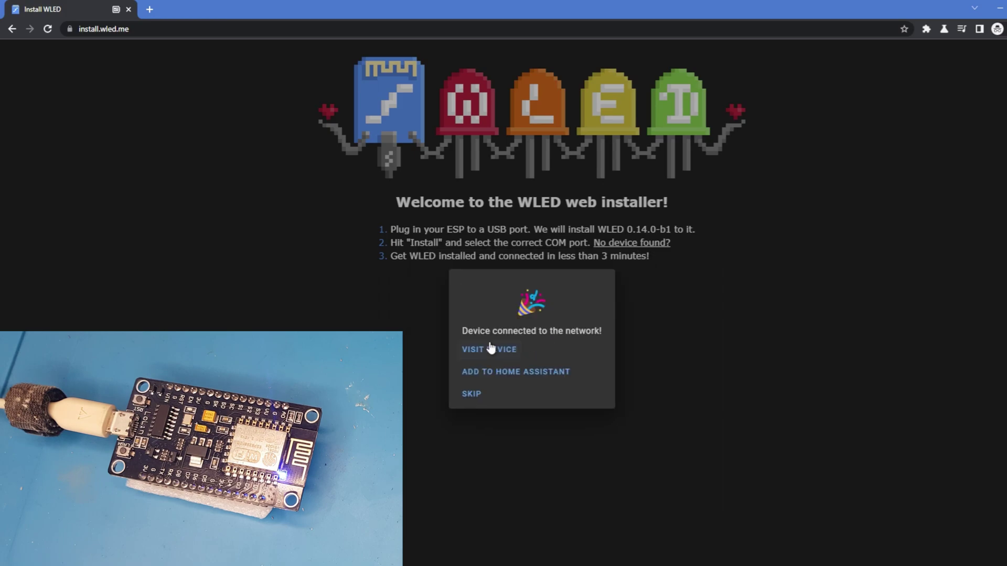
click(489, 349)
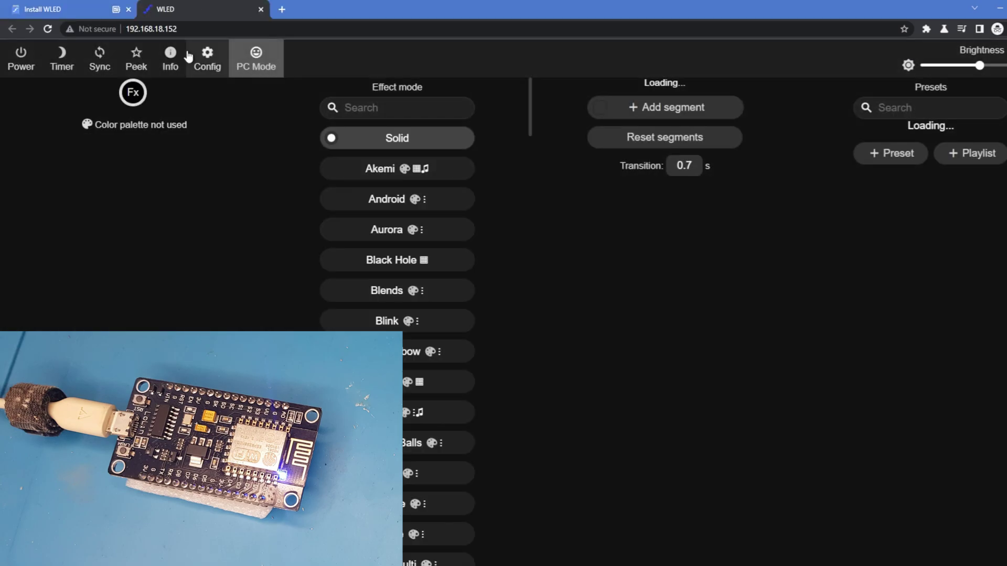